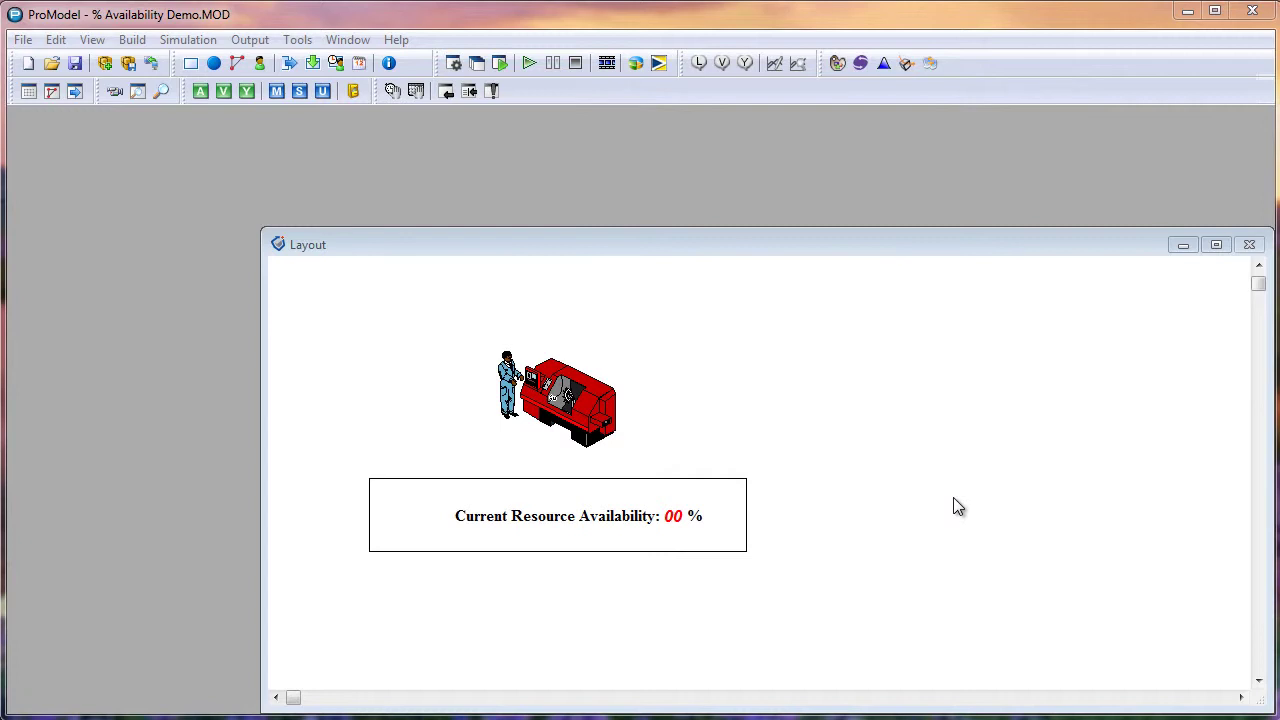
Open the Machinist resource's clock downtime table in Build > Resources.
click(256, 64)
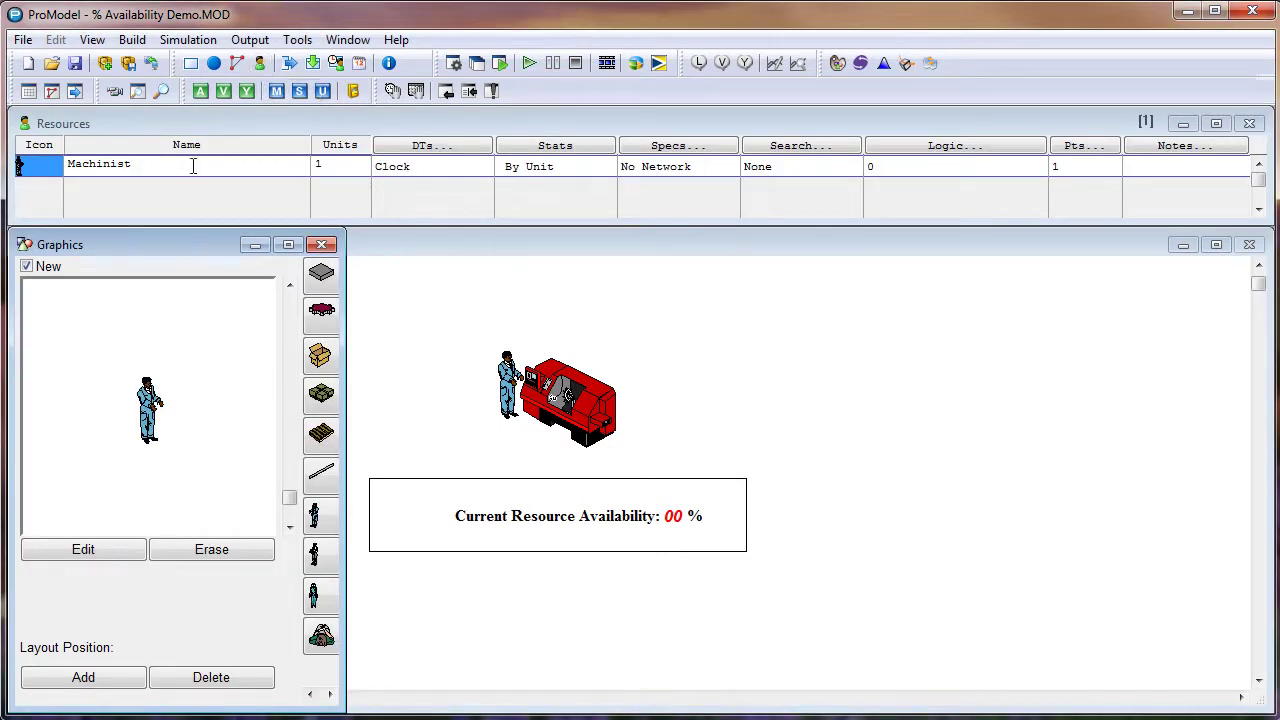
click(193, 166)
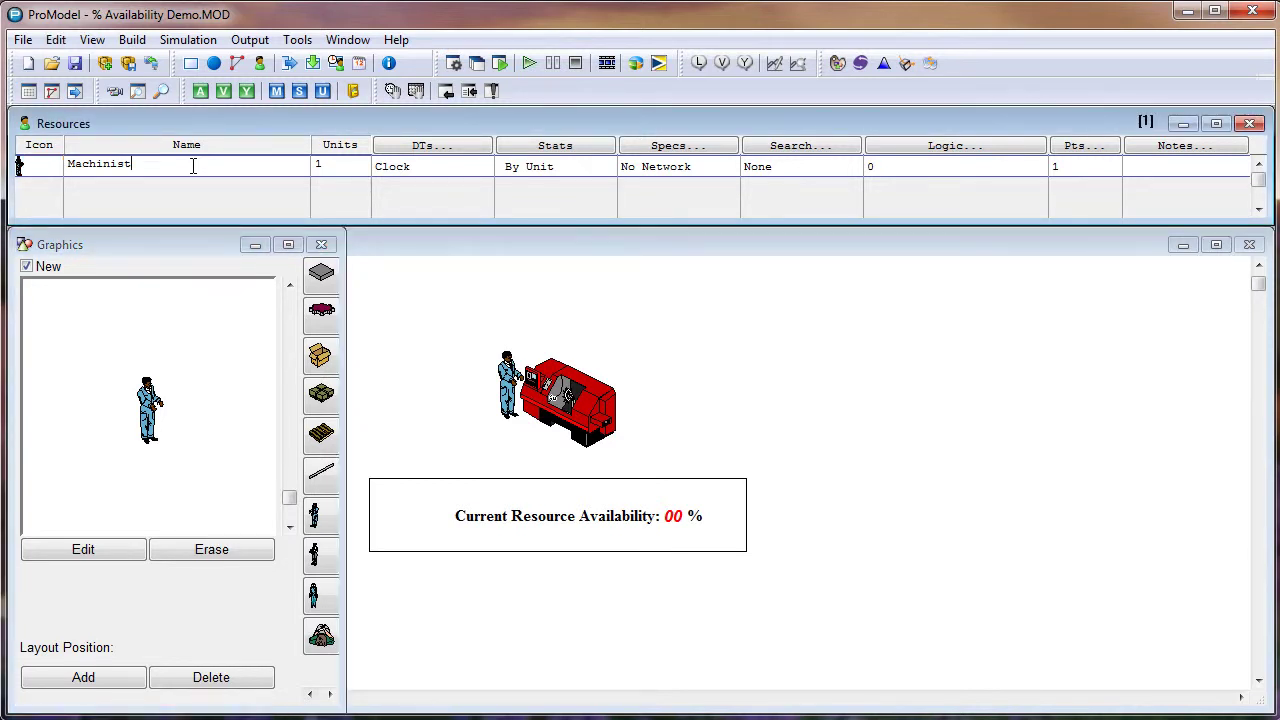
click(465, 175)
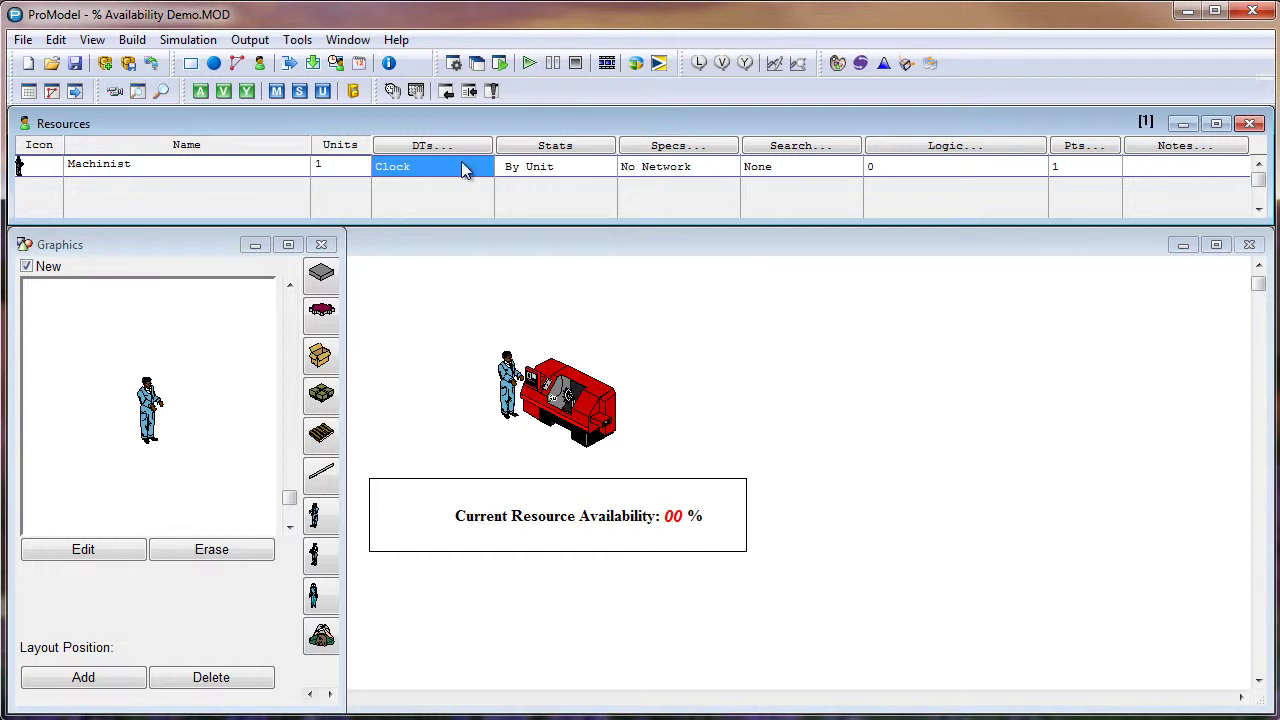
click(465, 170)
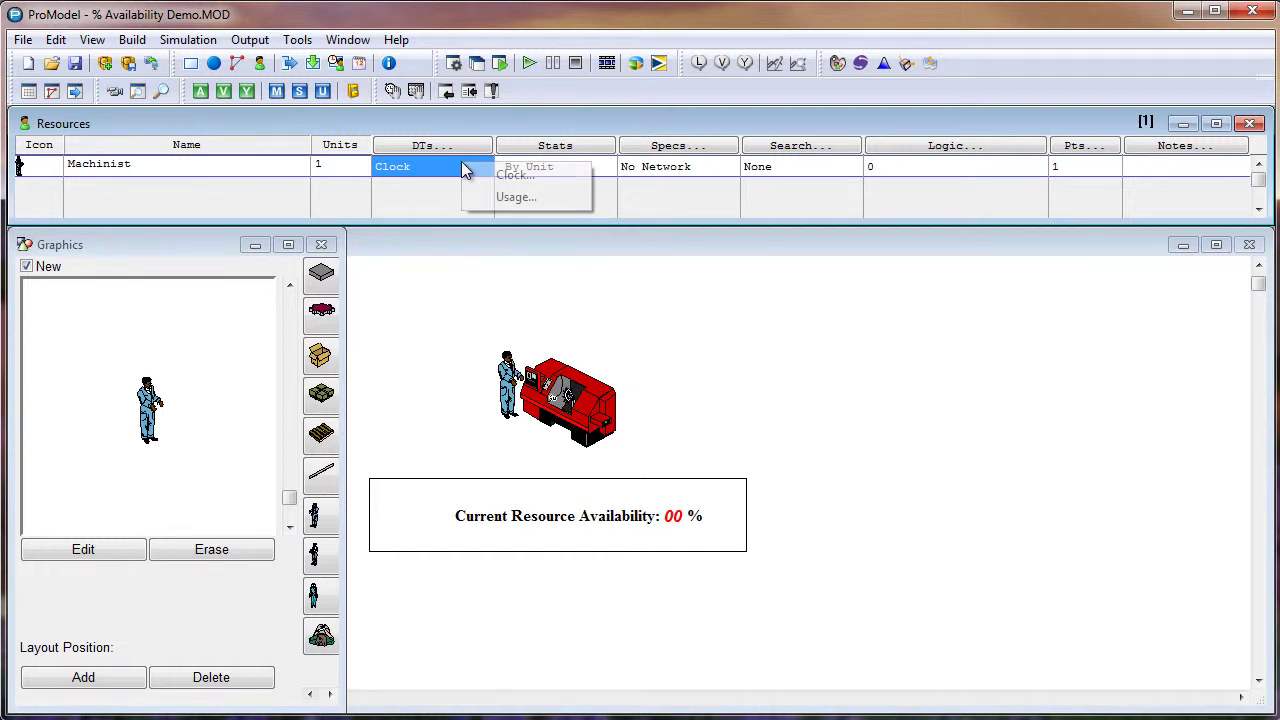
click(516, 175)
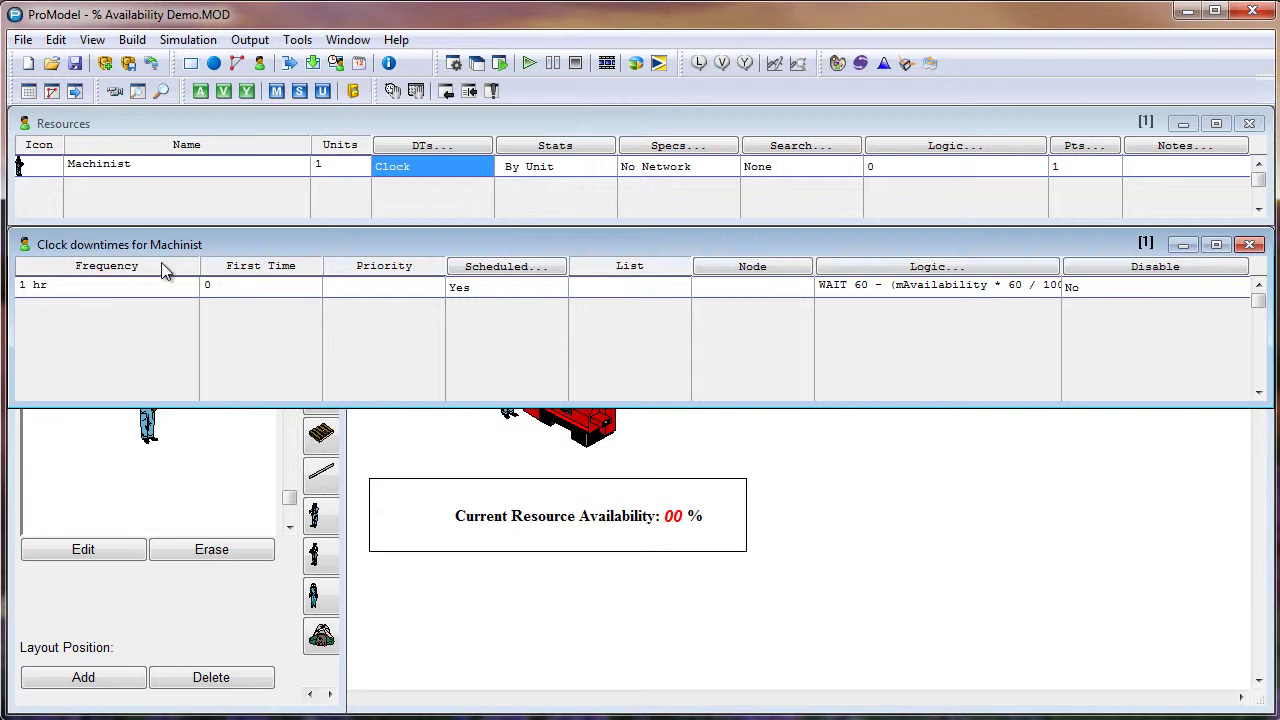
Set the Machinist's hourly clock downtime to Scheduled: No.
click(903, 288)
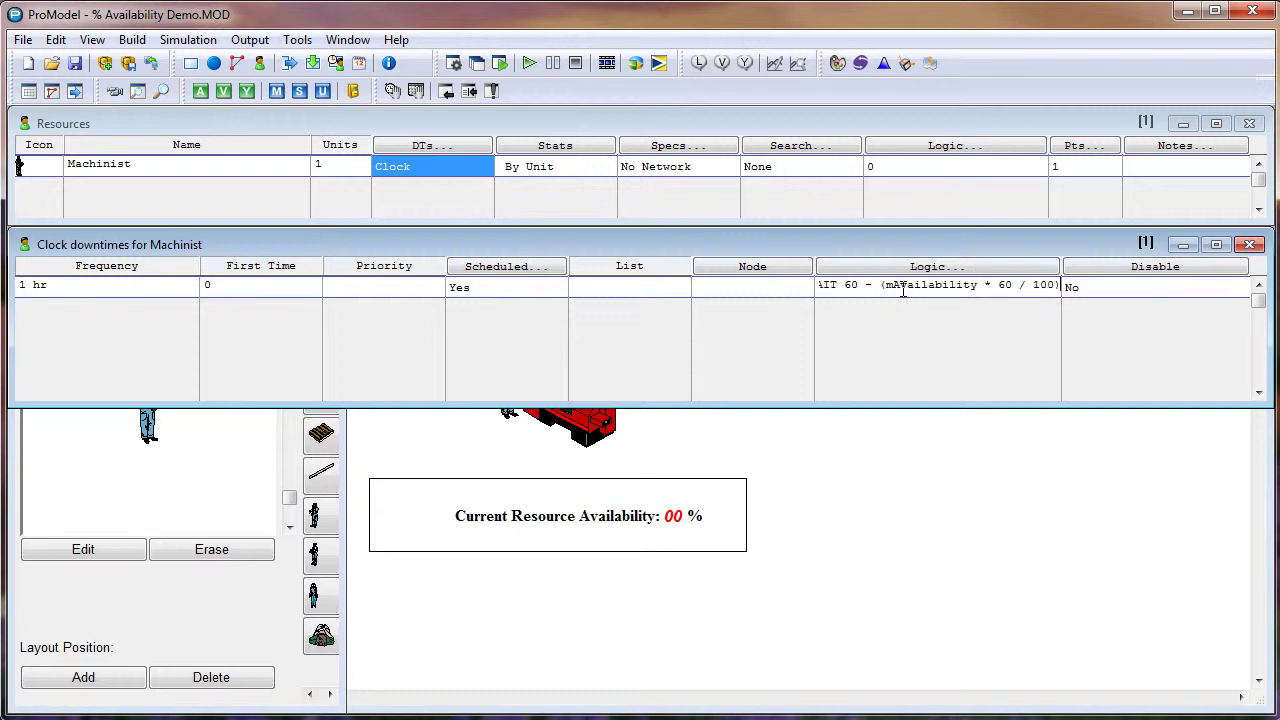
click(534, 288)
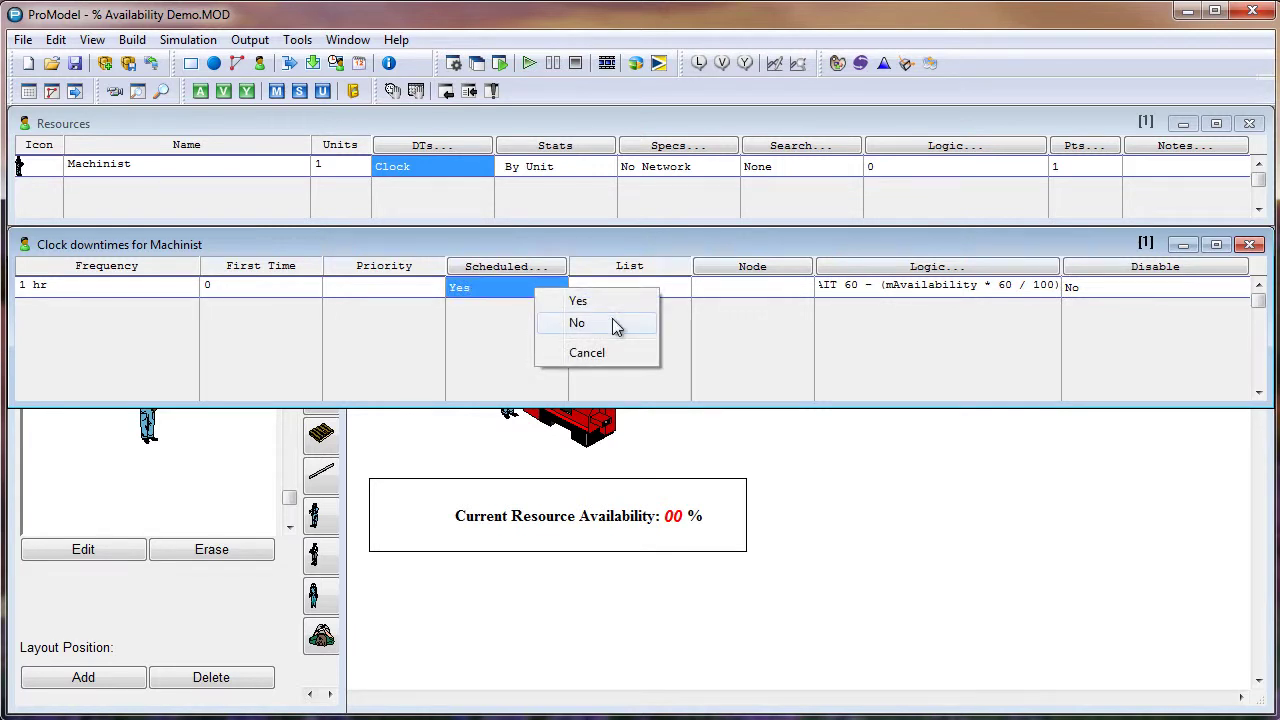
click(616, 326)
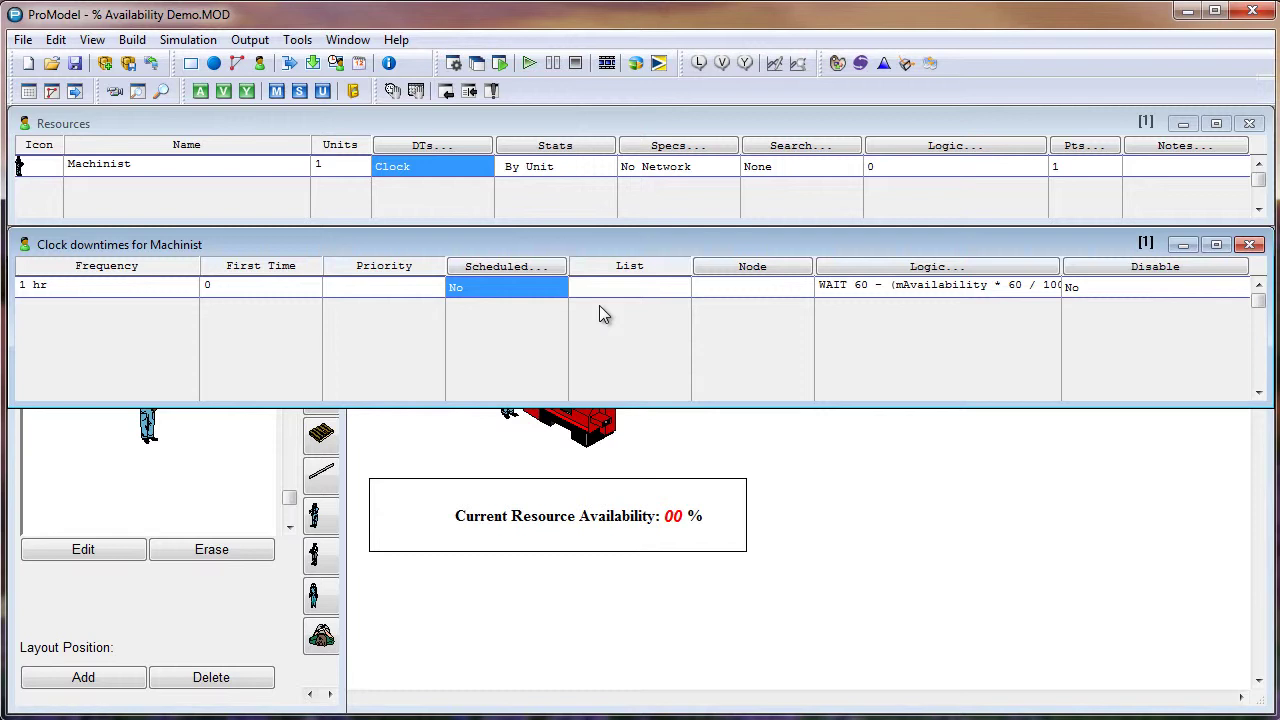
click(925, 288)
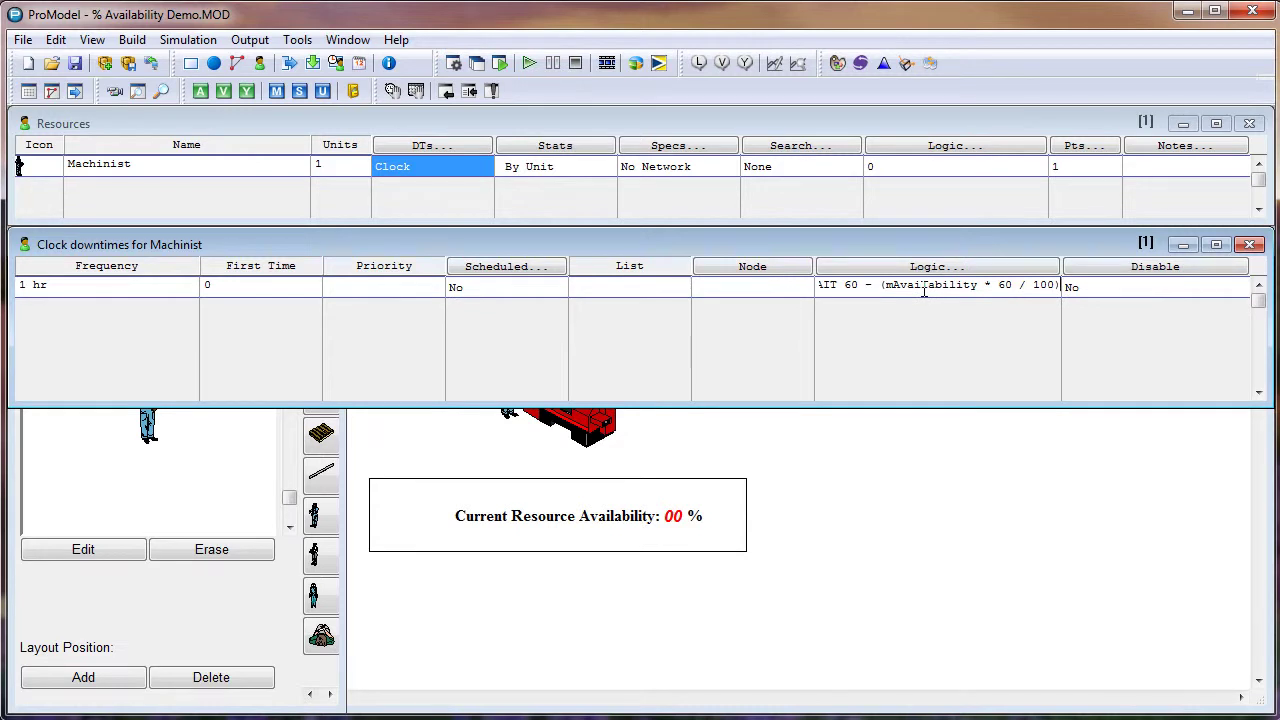
Open the WAIT 60 - (mAvailability * 60 / 100) logic in the Logic editor and select mAvailability.
double_click(925, 288)
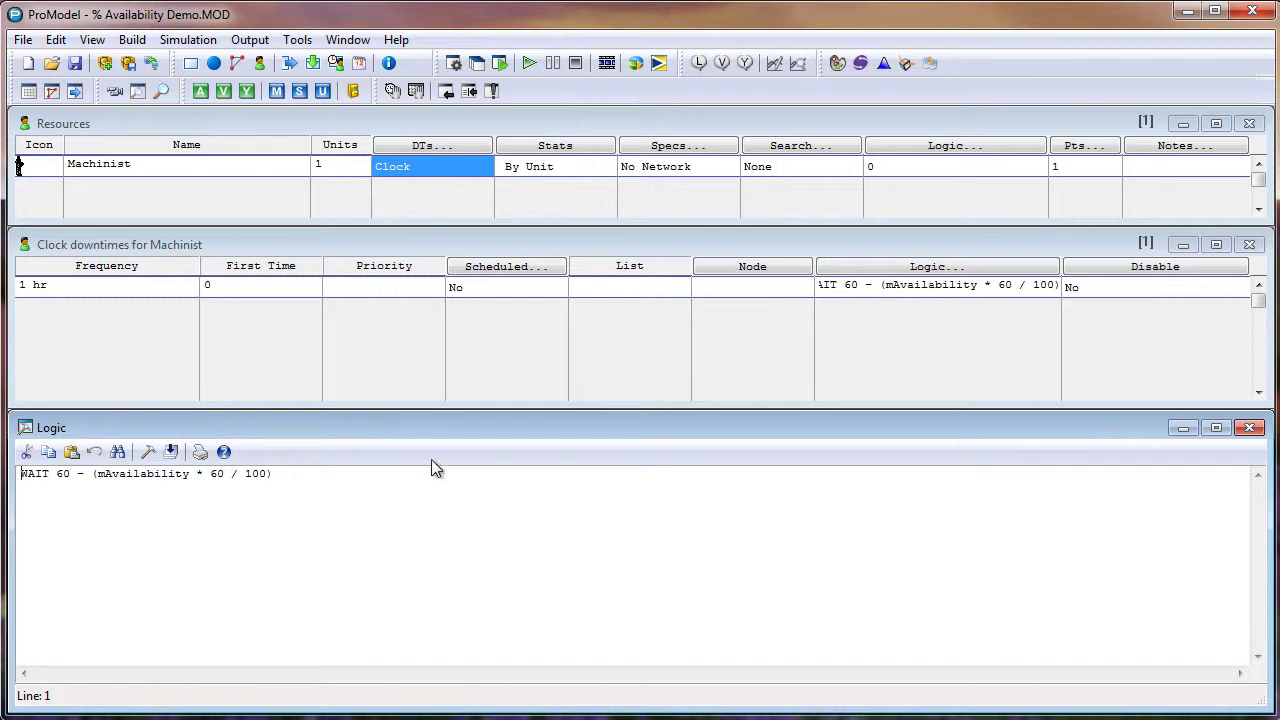
drag(277, 473, 20, 478)
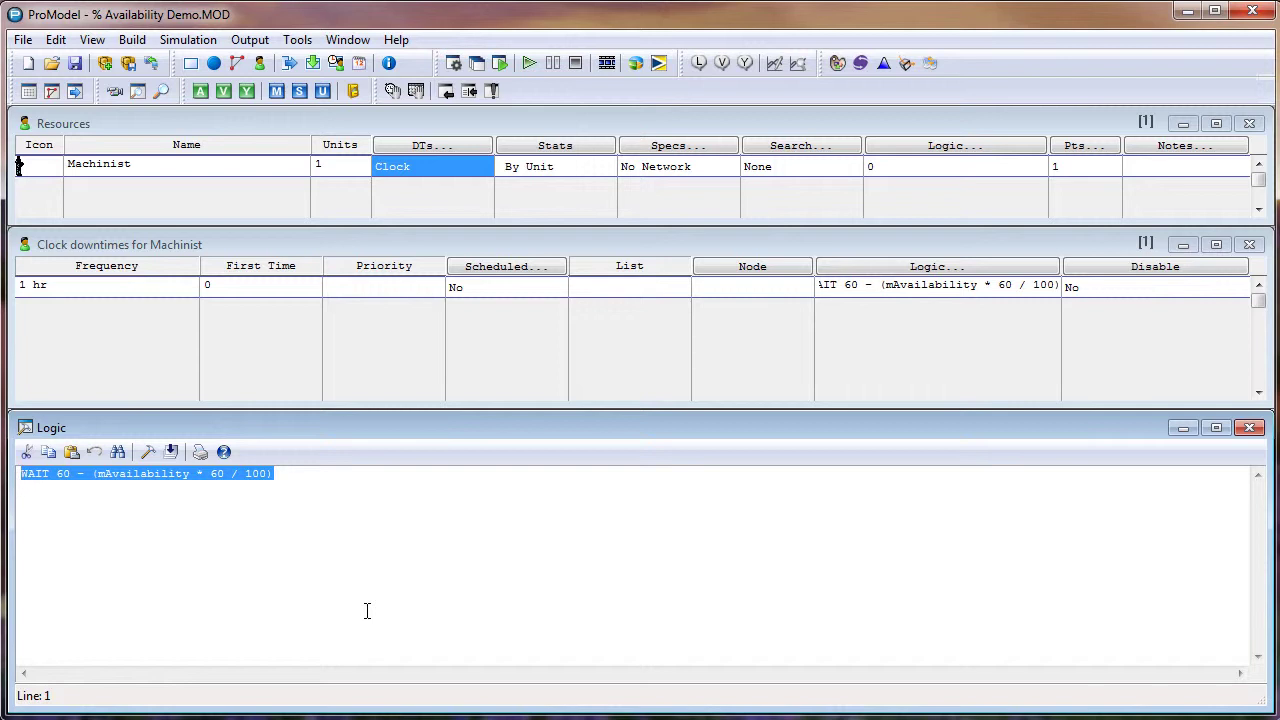
click(96, 474)
drag(96, 474, 190, 476)
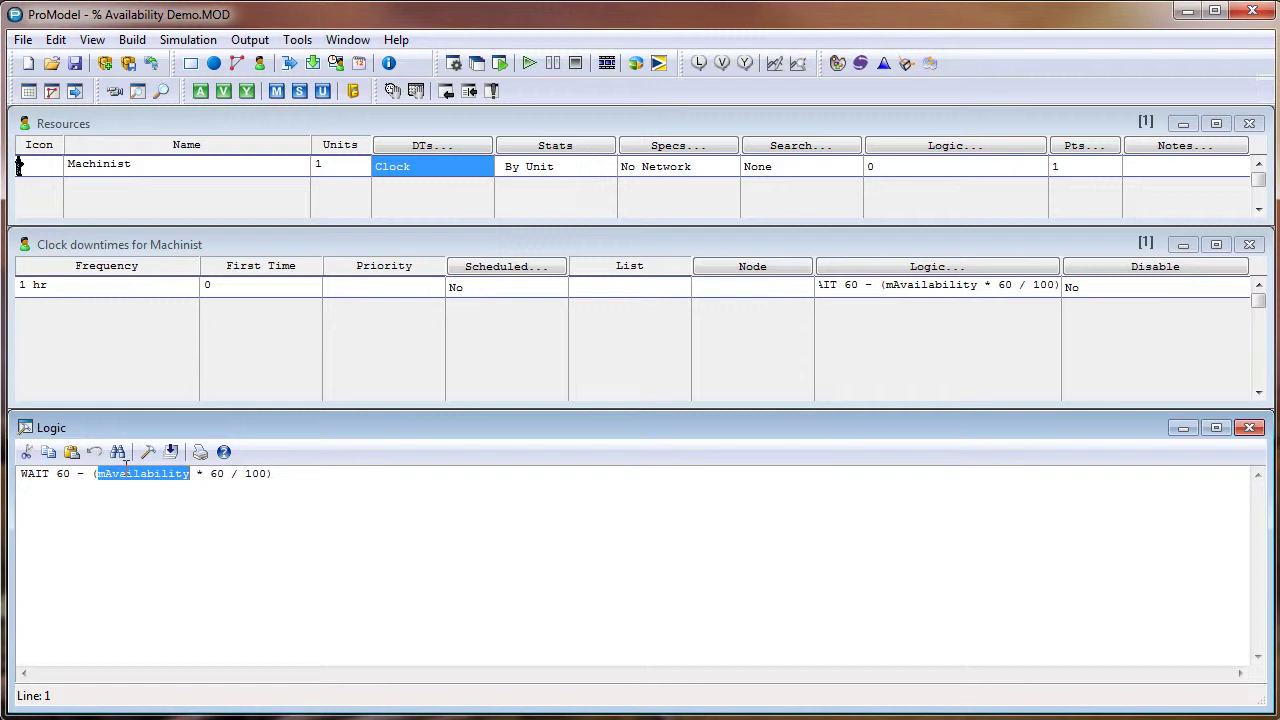
click(278, 474)
key(Return)
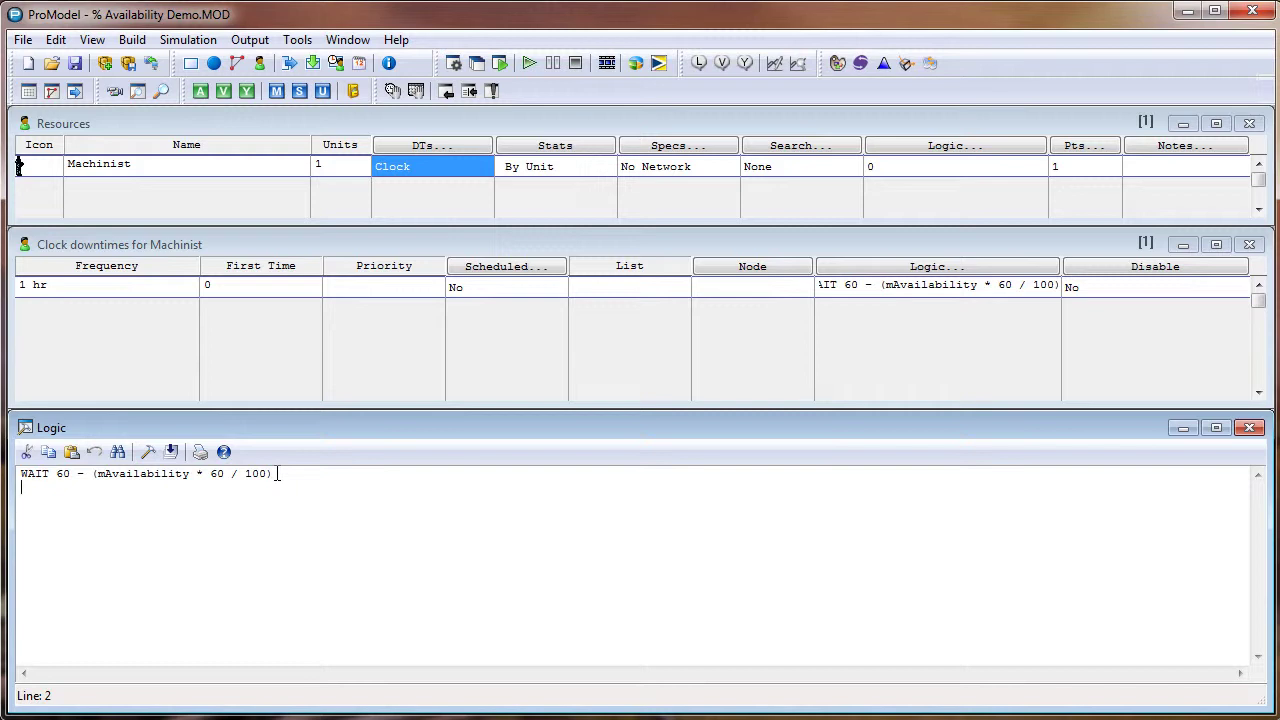
drag(95, 474, 191, 476)
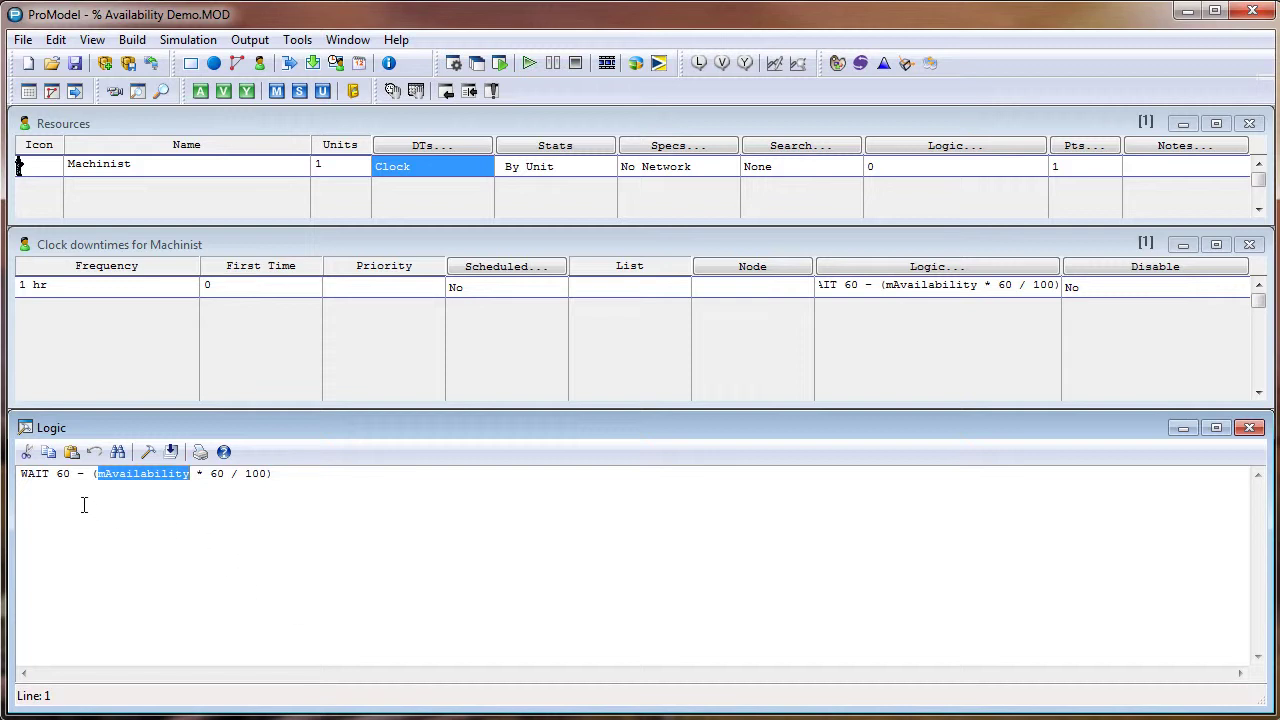
double_click(61, 474)
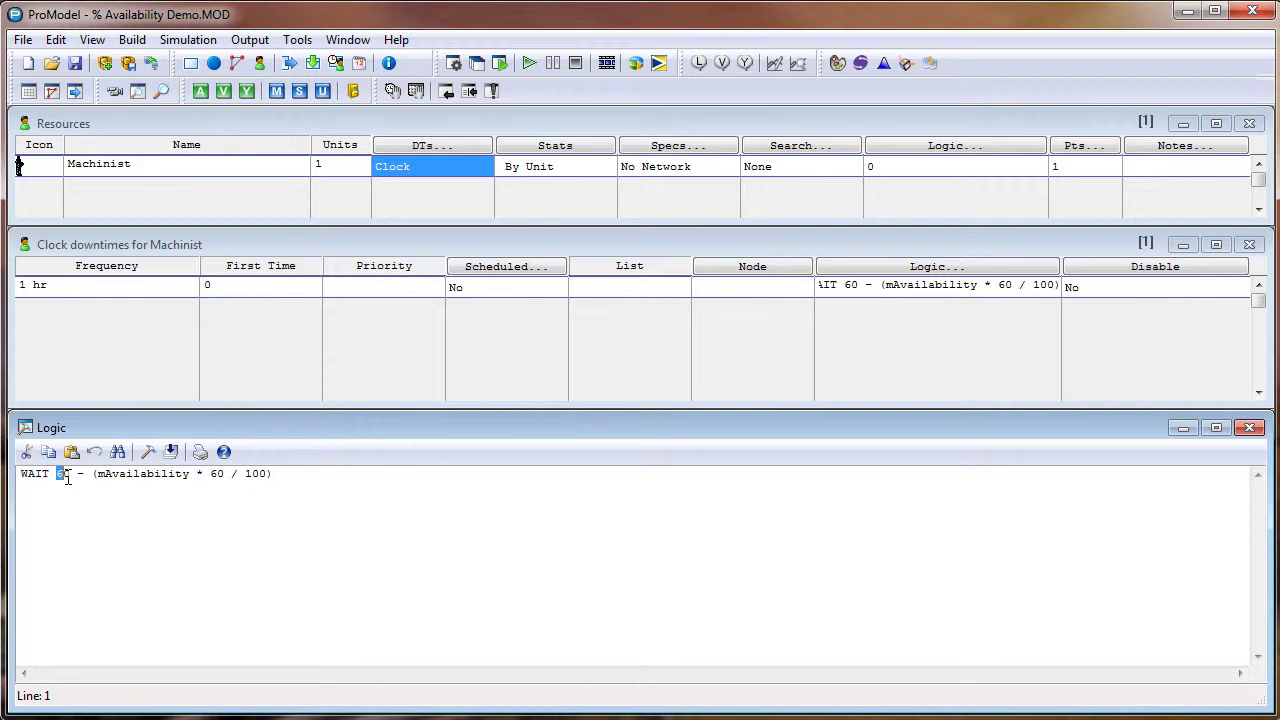
double_click(140, 474)
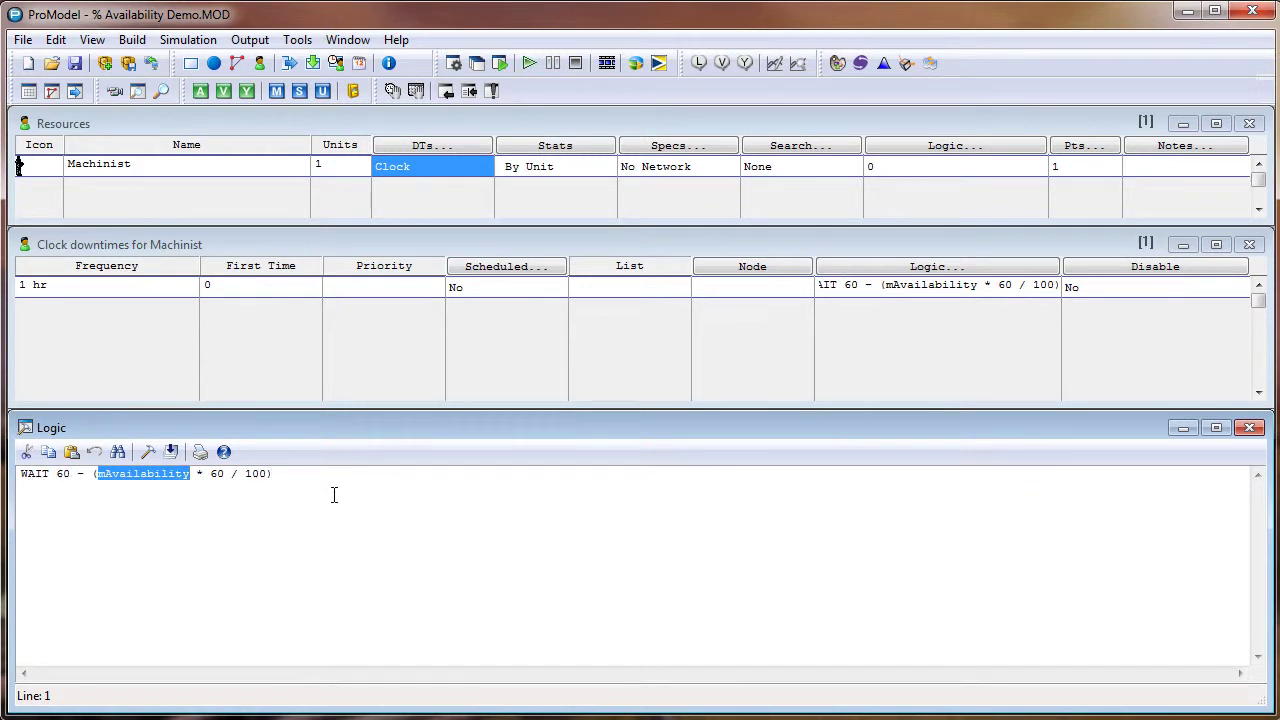
In the Macros table, select the mAvailability macro and its value 20.
click(276, 92)
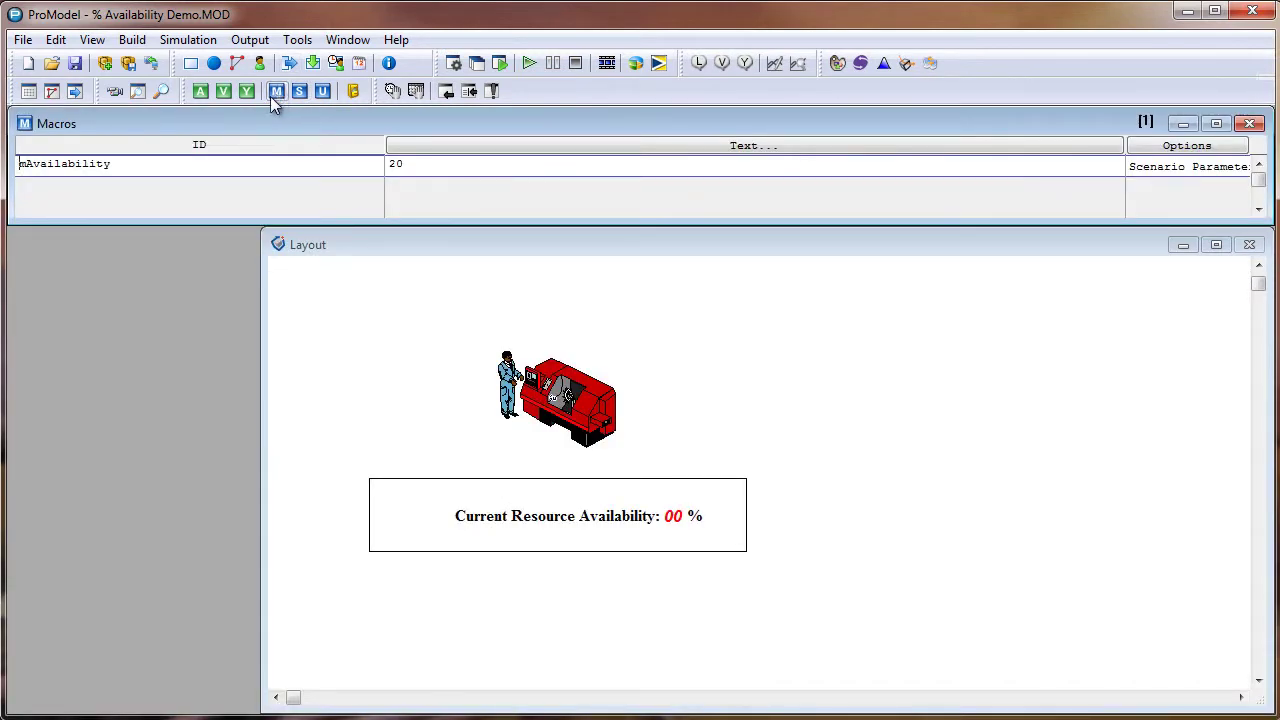
drag(136, 164, 18, 166)
click(452, 167)
double_click(452, 167)
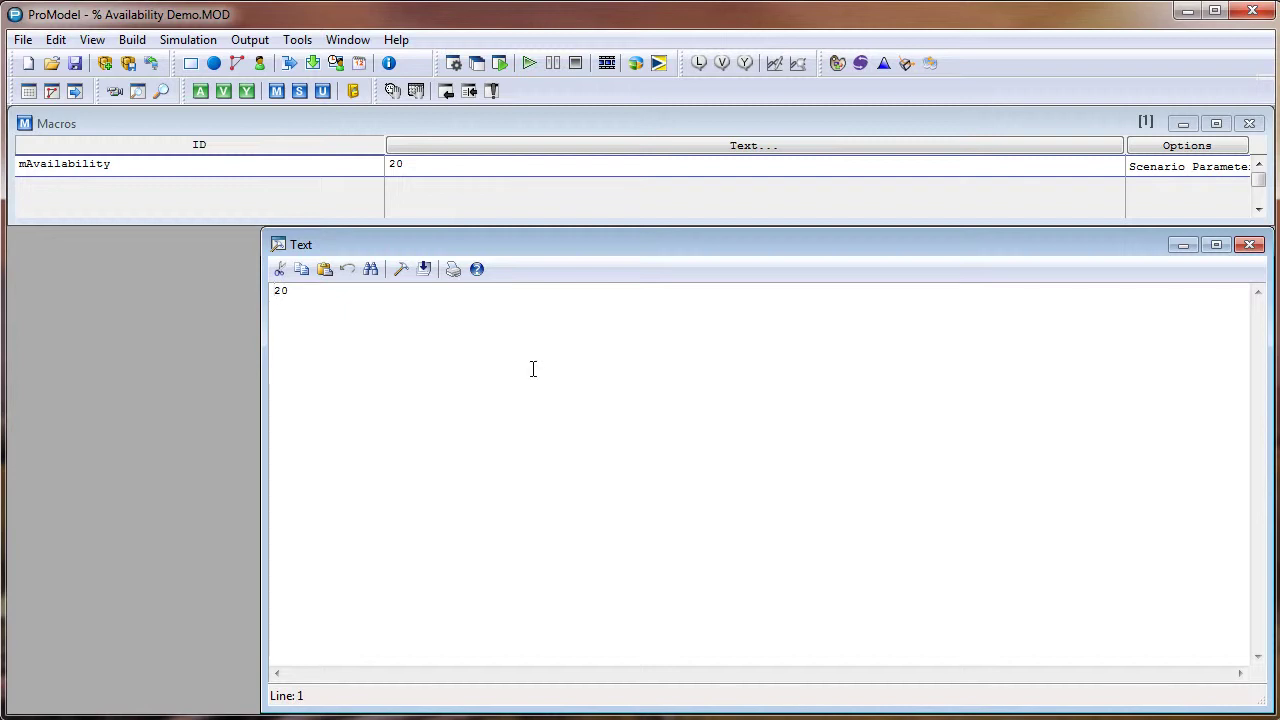
Define mAvailability as a scenario parameter from its Options cell.
click(1237, 176)
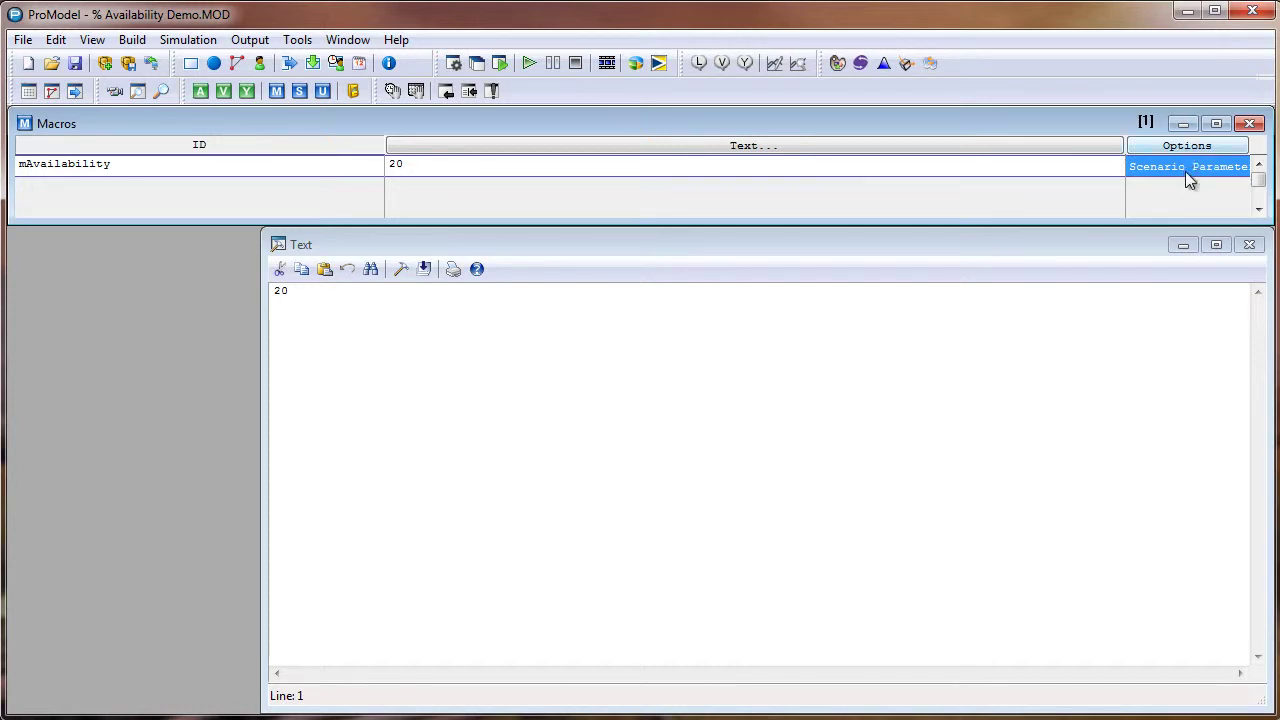
click(1186, 170)
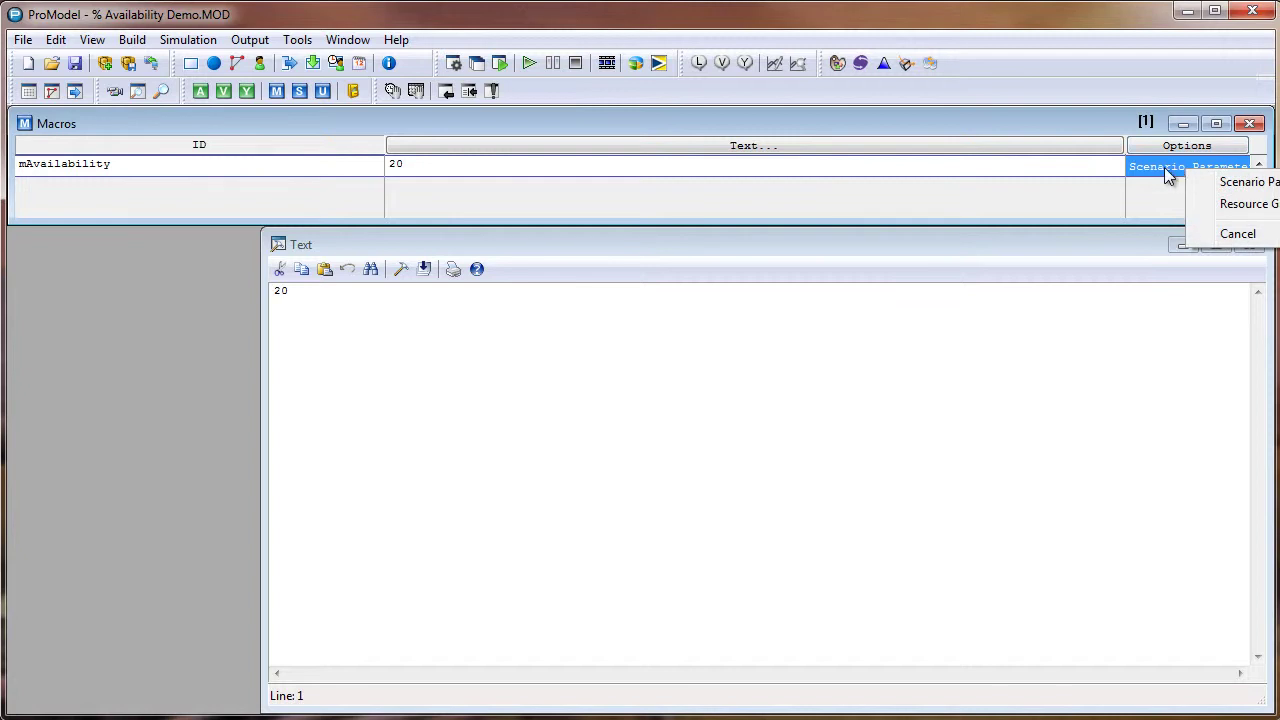
click(1276, 186)
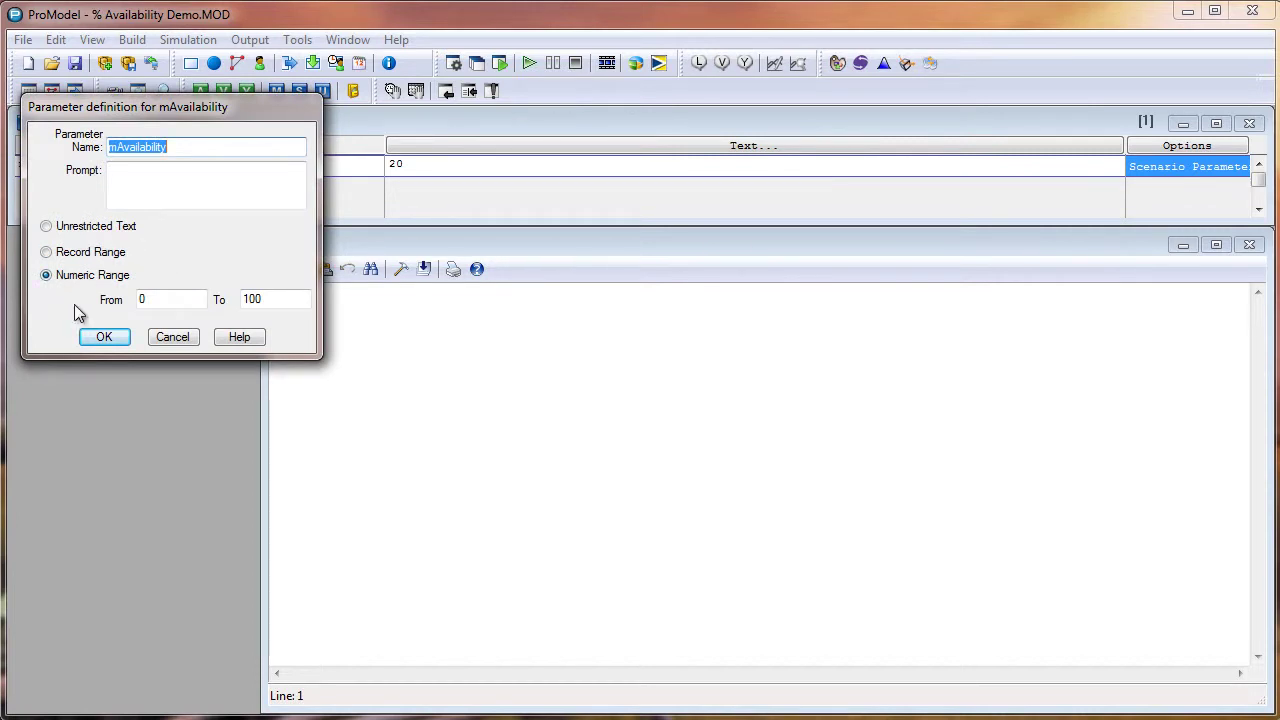
Accept a Numeric Range of 0 to 100 for mAvailability, then select its value 20.
click(168, 300)
click(278, 300)
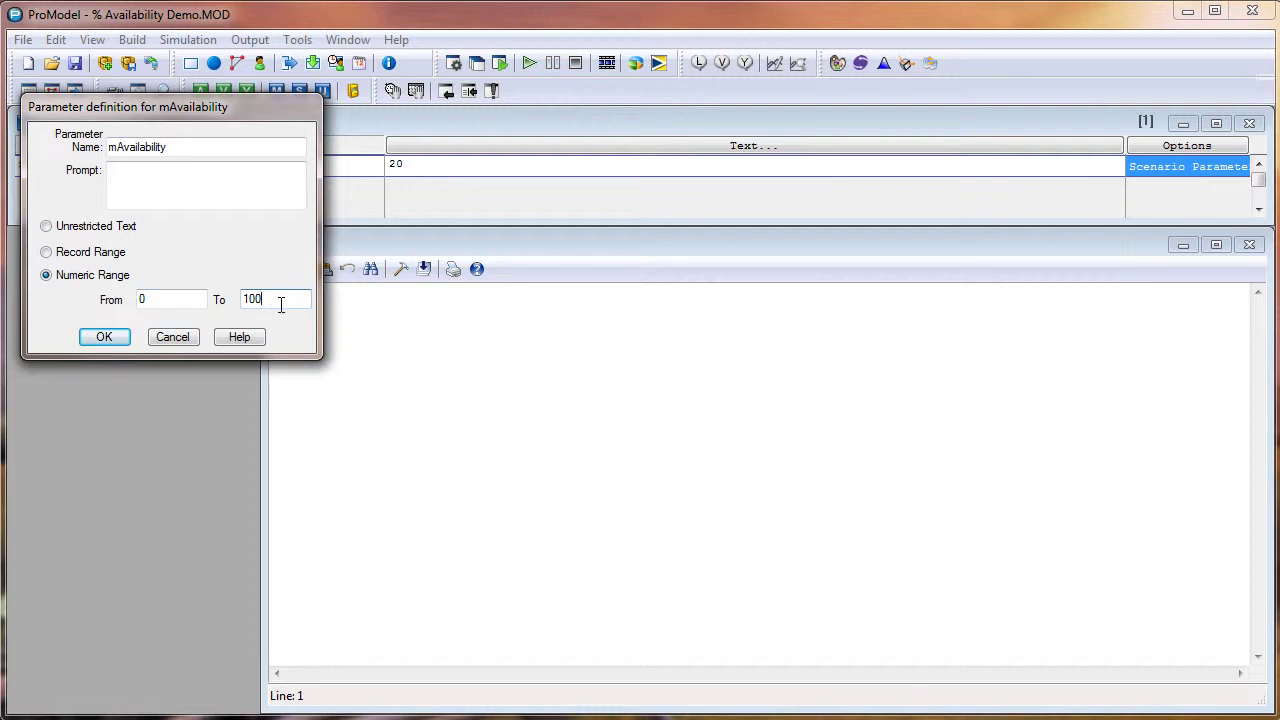
click(108, 338)
click(108, 338)
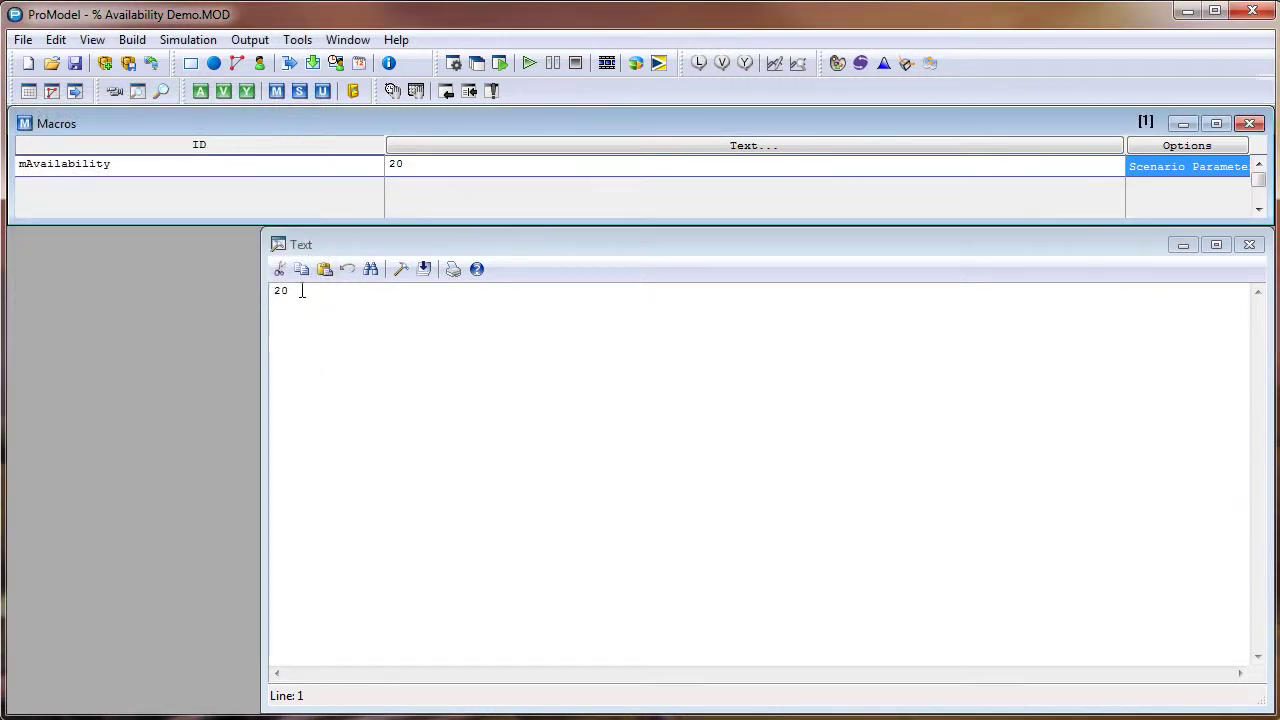
click(514, 174)
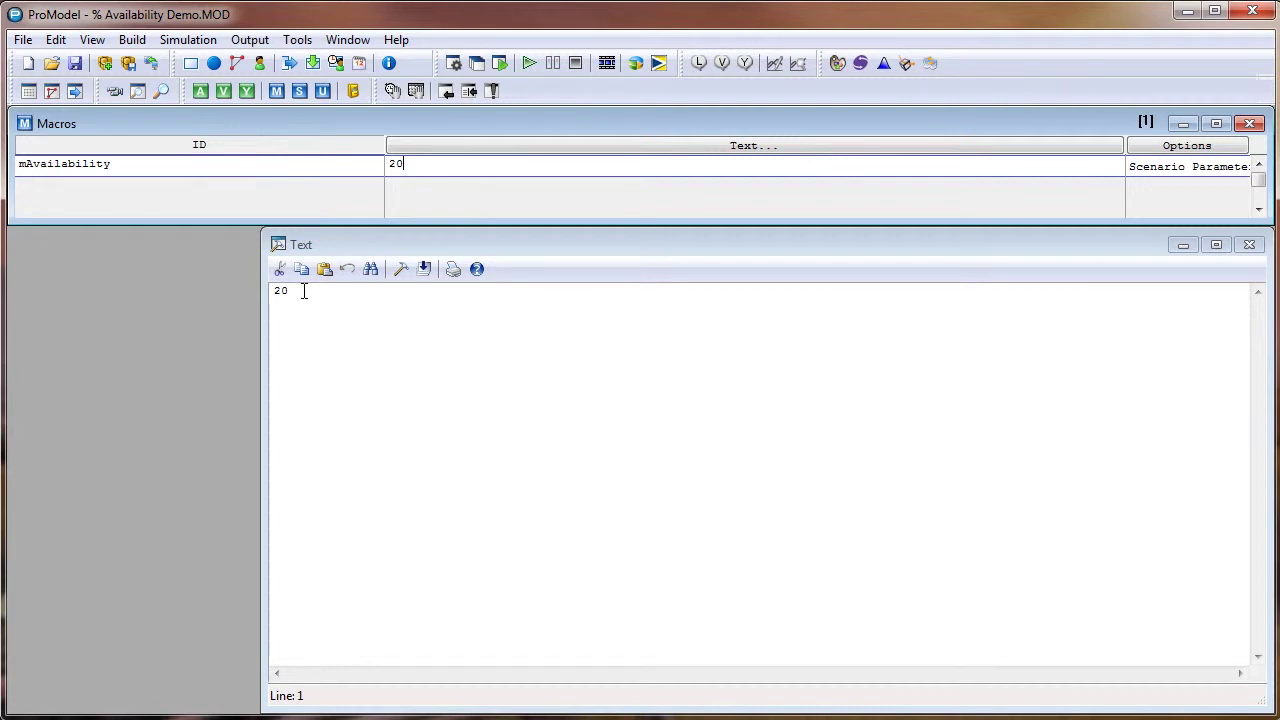
drag(303, 291, 268, 291)
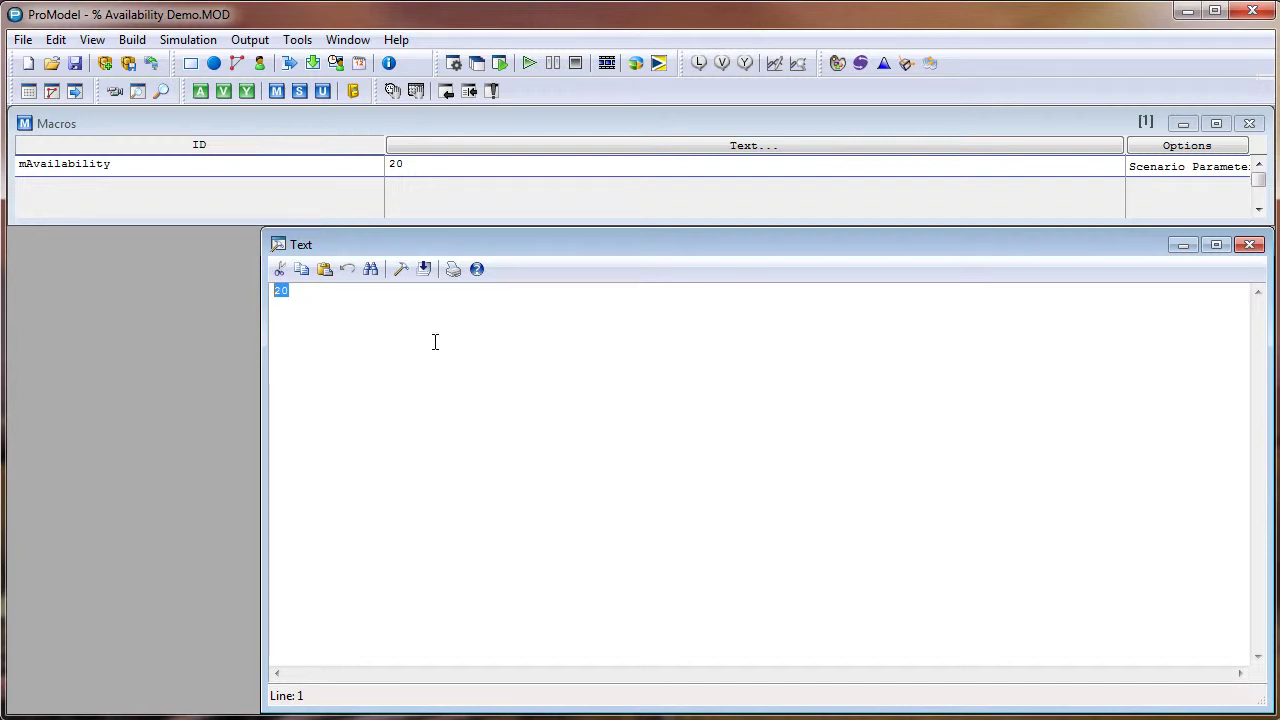
Inspect the Integer variable vAvailability, initialized to mAvailability, and its availability counter on the layout.
click(224, 92)
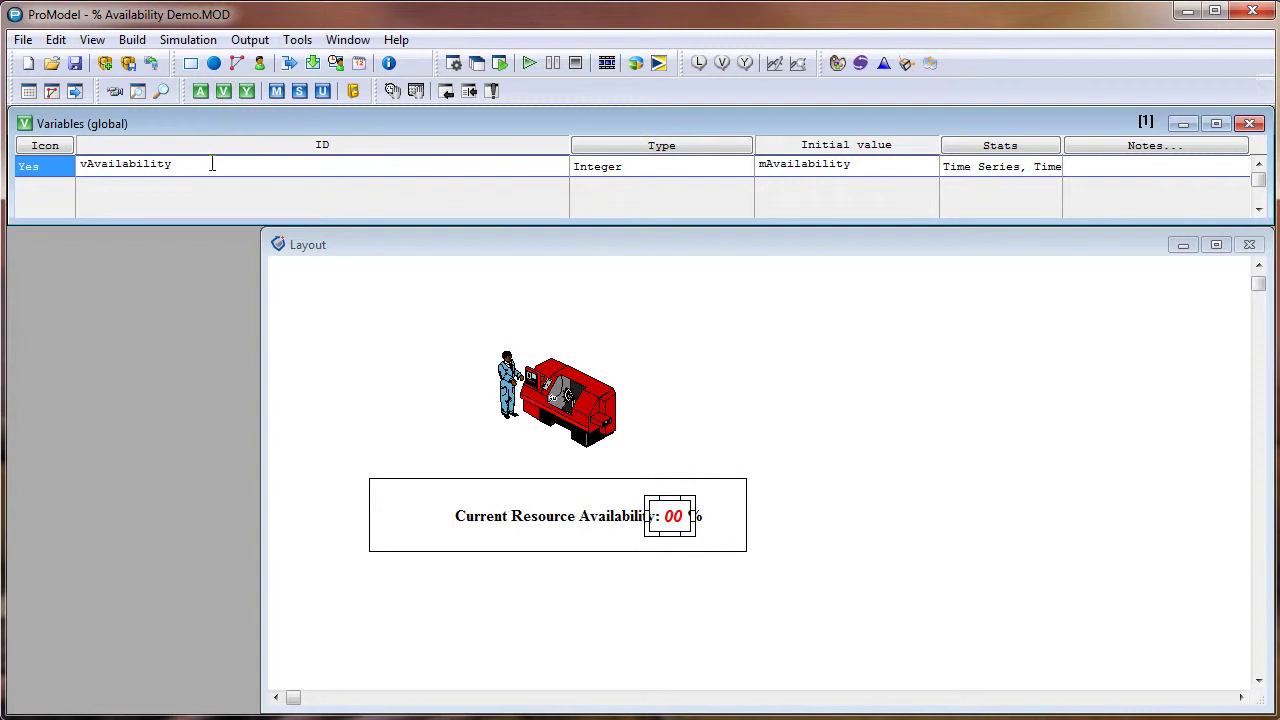
click(172, 165)
drag(172, 165, 81, 165)
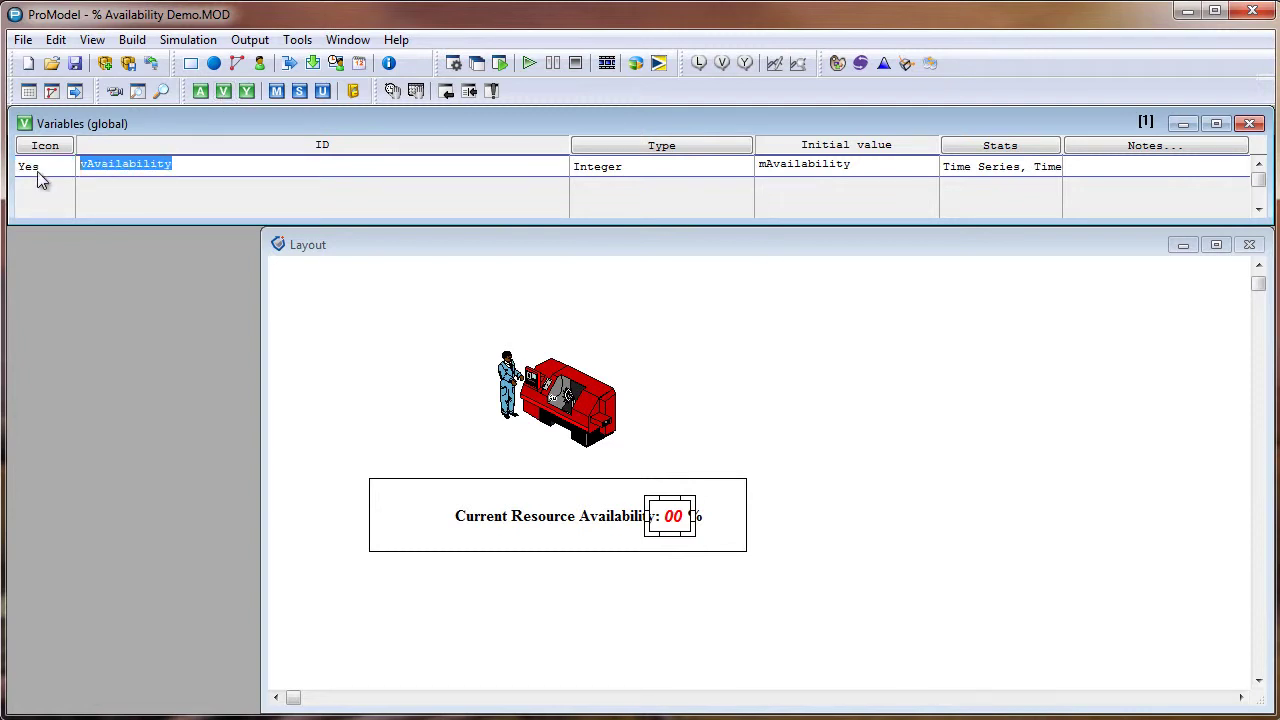
click(40, 176)
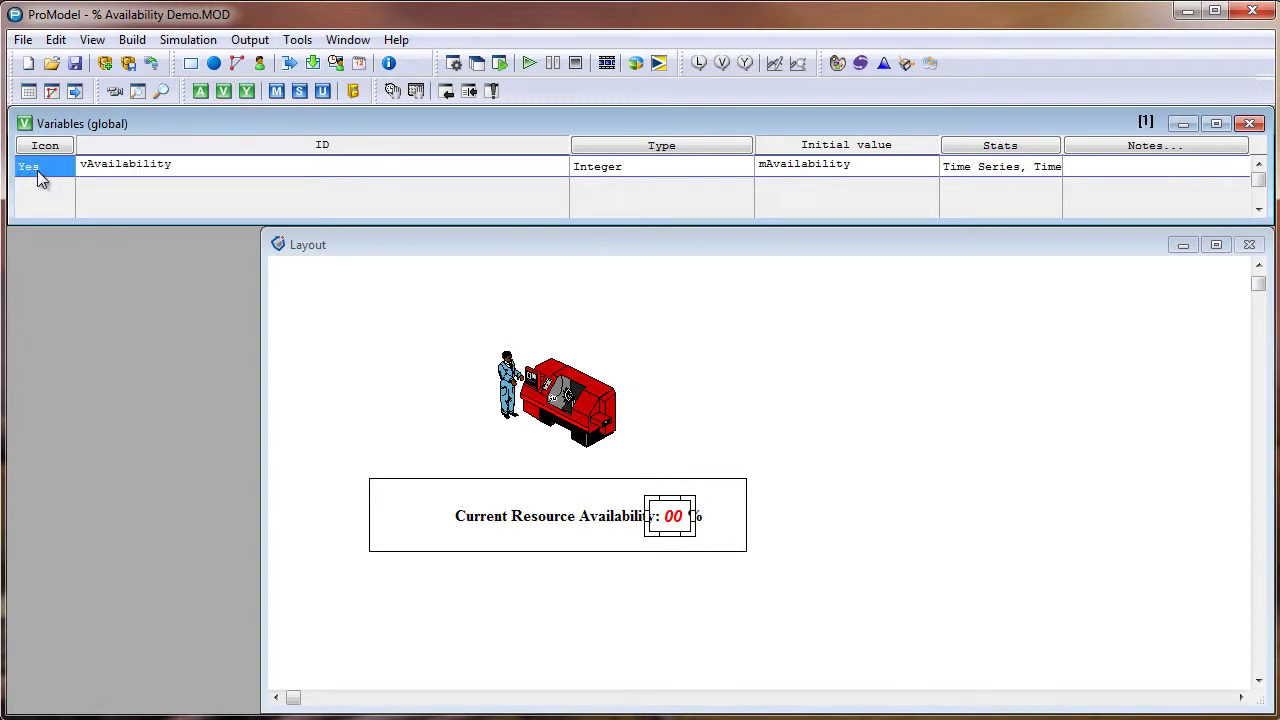
click(680, 533)
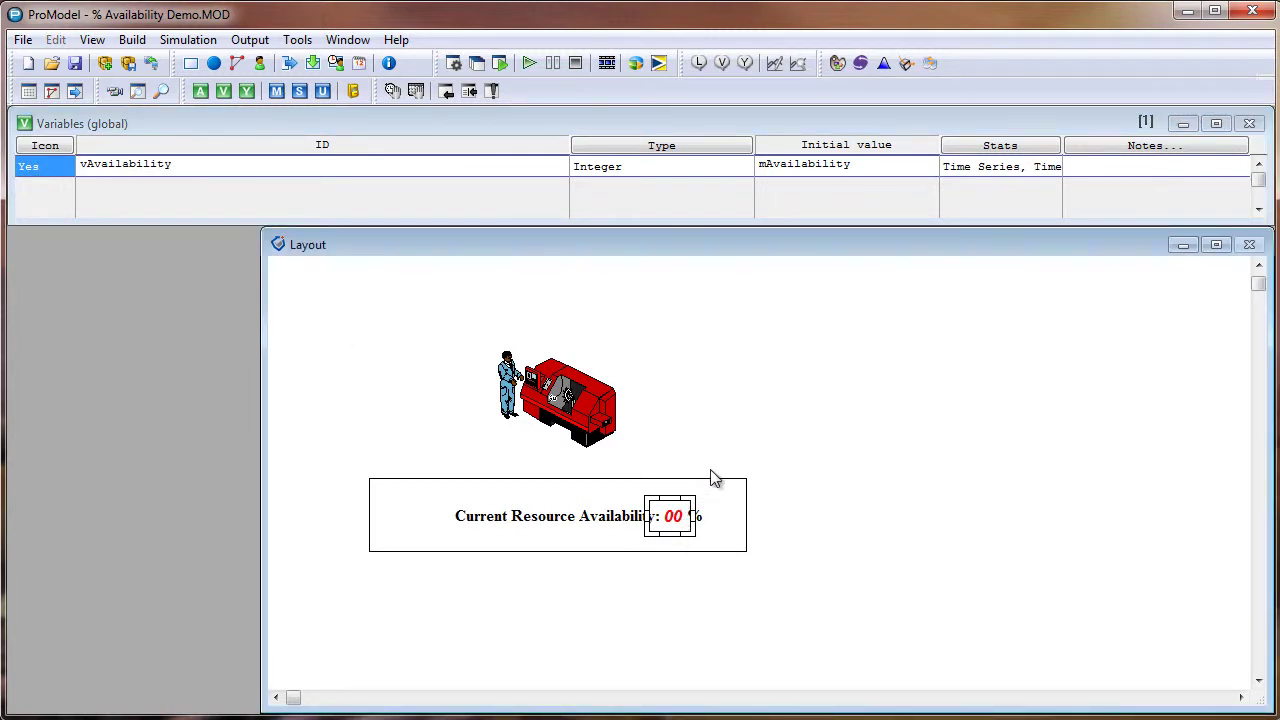
click(349, 167)
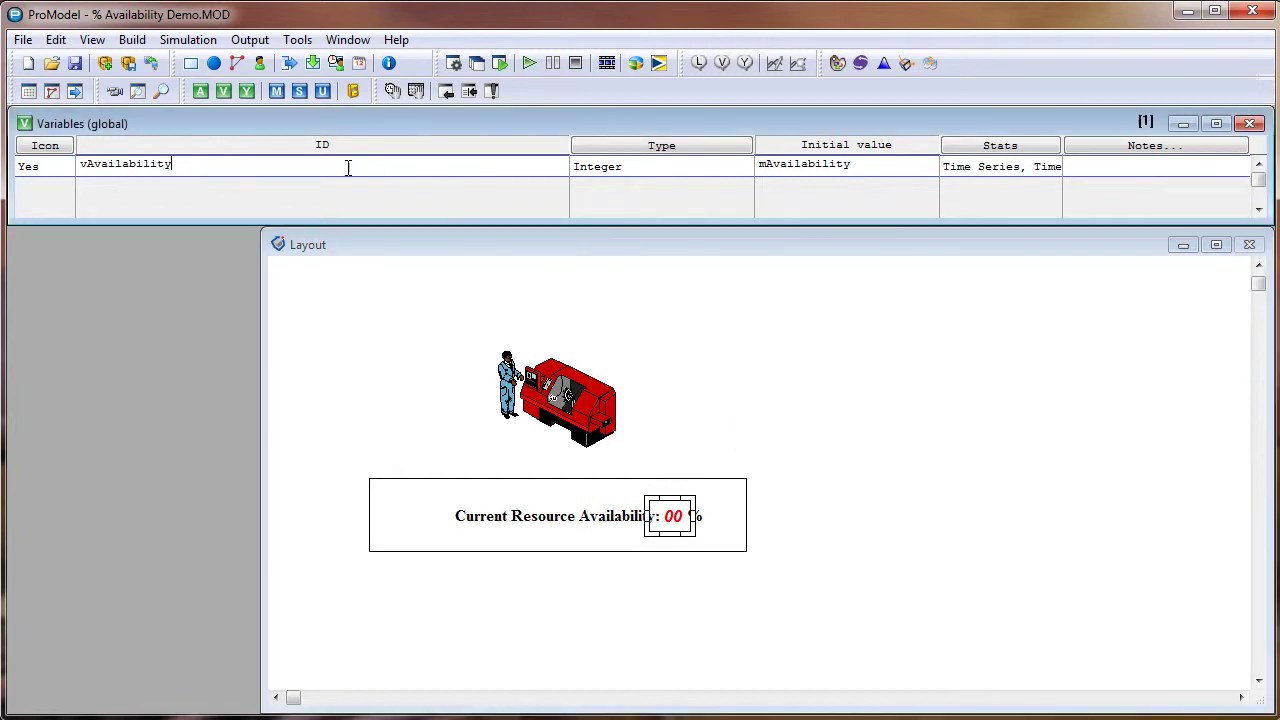
drag(858, 165, 738, 158)
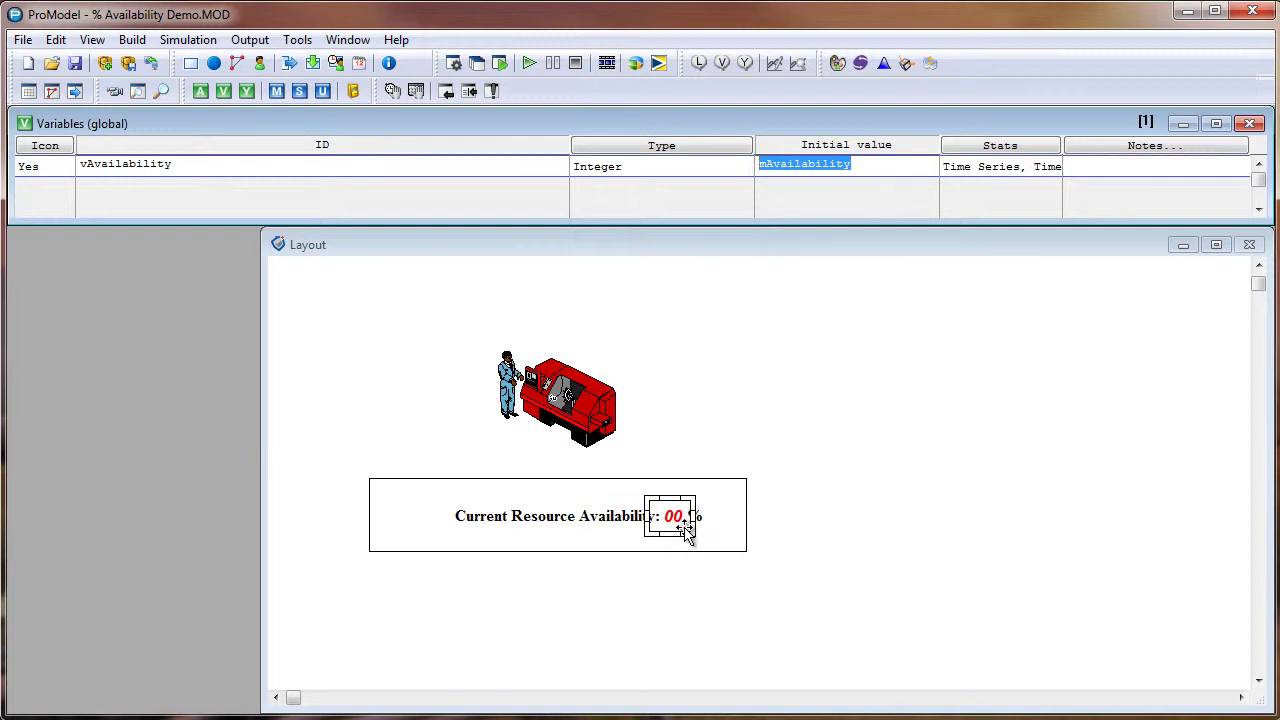
Run the simulation to completion and open its results in Output Viewer.
click(529, 63)
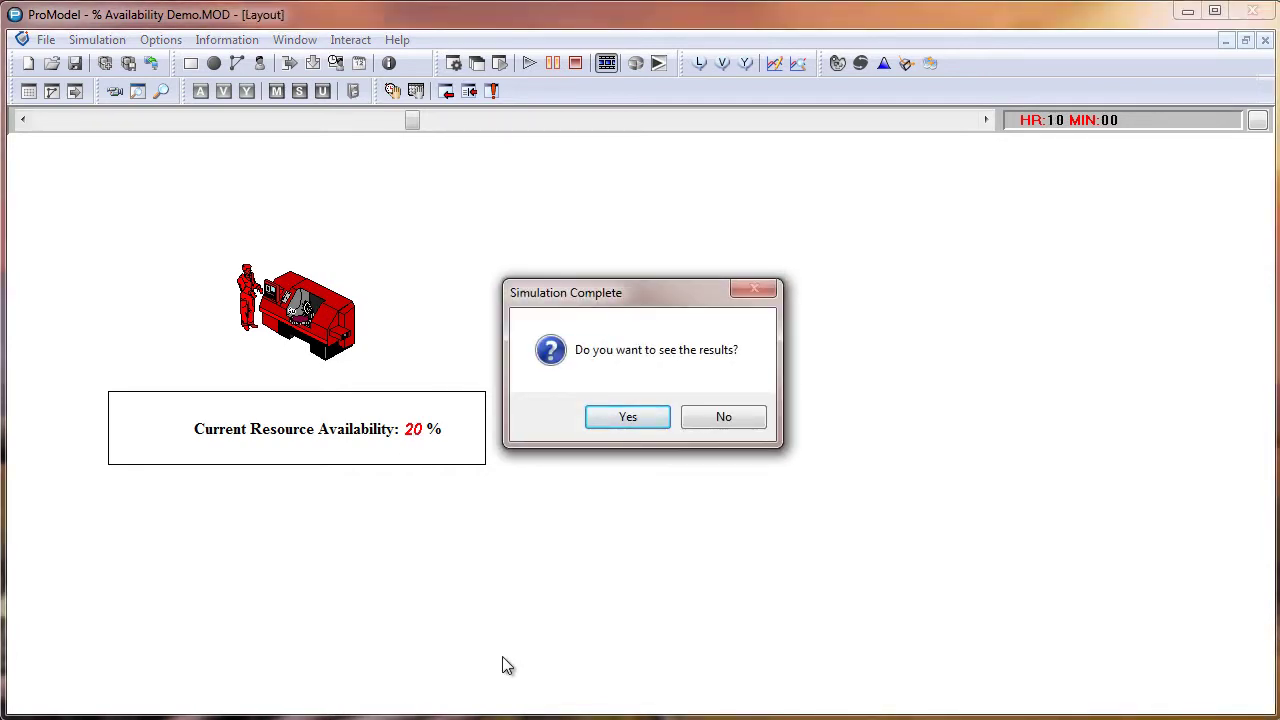
click(619, 425)
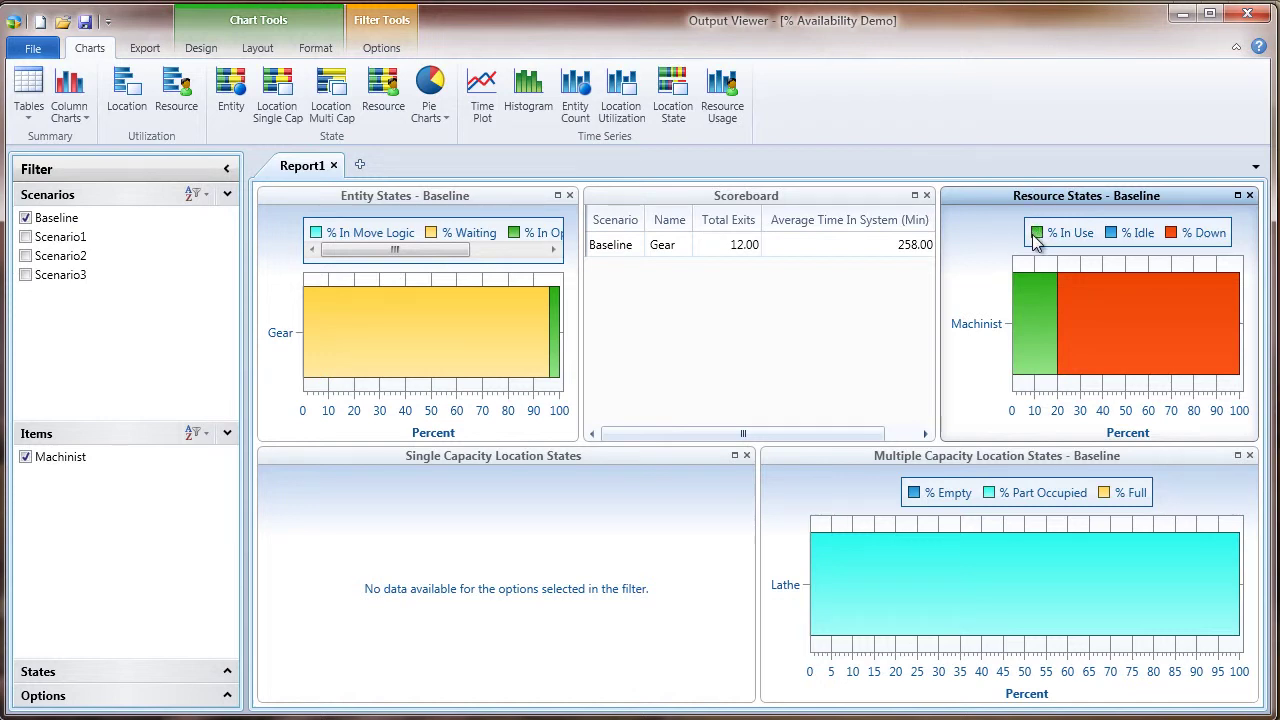
mouse_move(1040, 334)
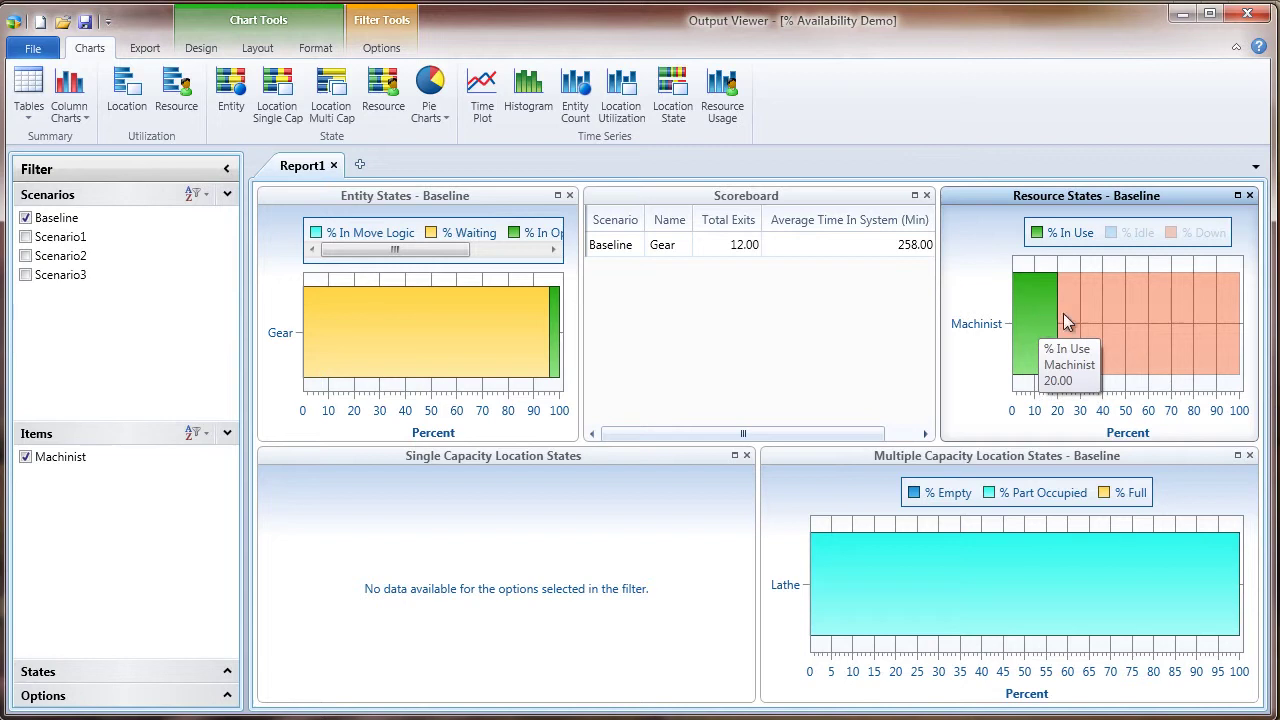
mouse_move(1090, 311)
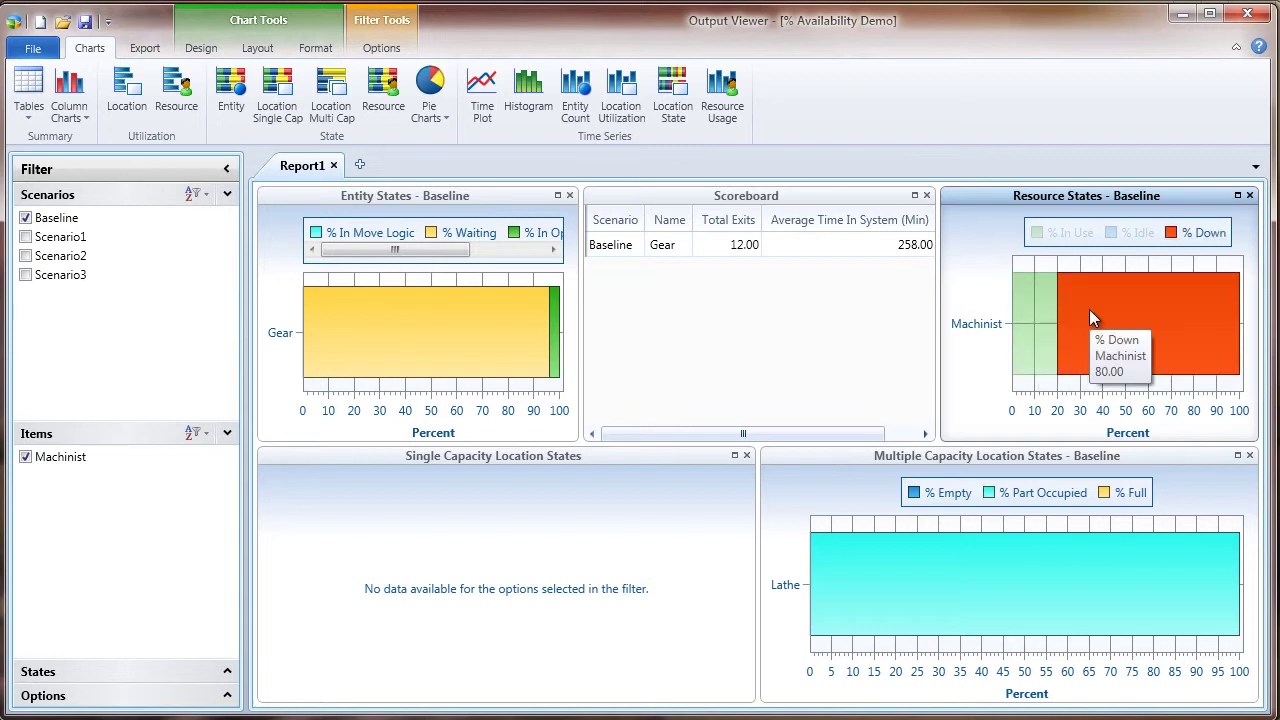